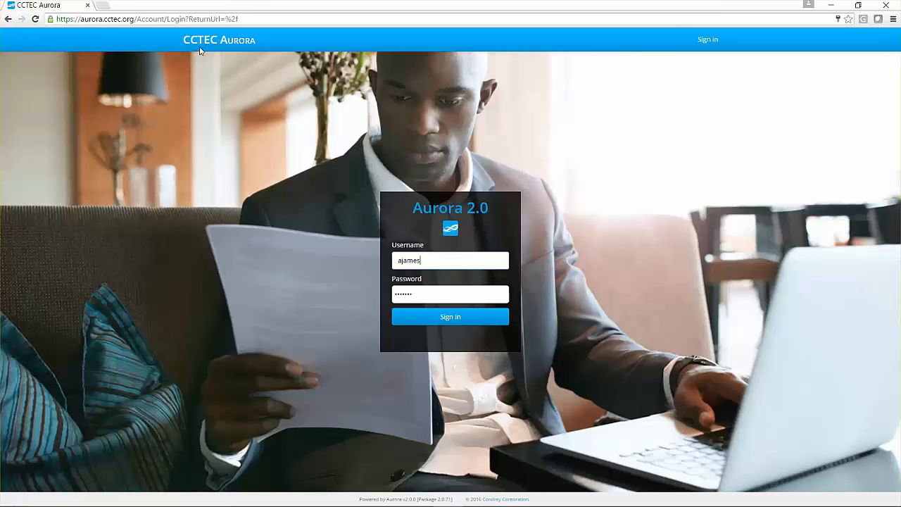
Sign in with the prefilled credentials and collapse the selected-folder details pane
click(450, 320)
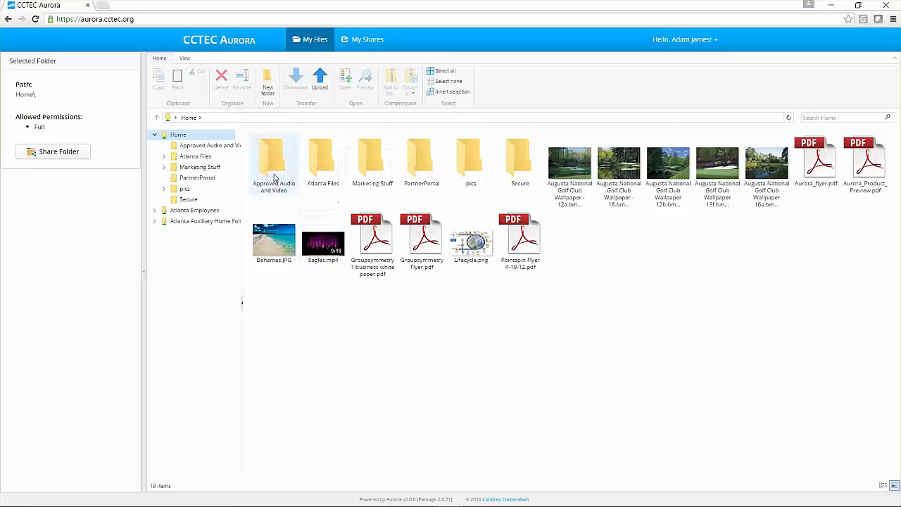
click(145, 278)
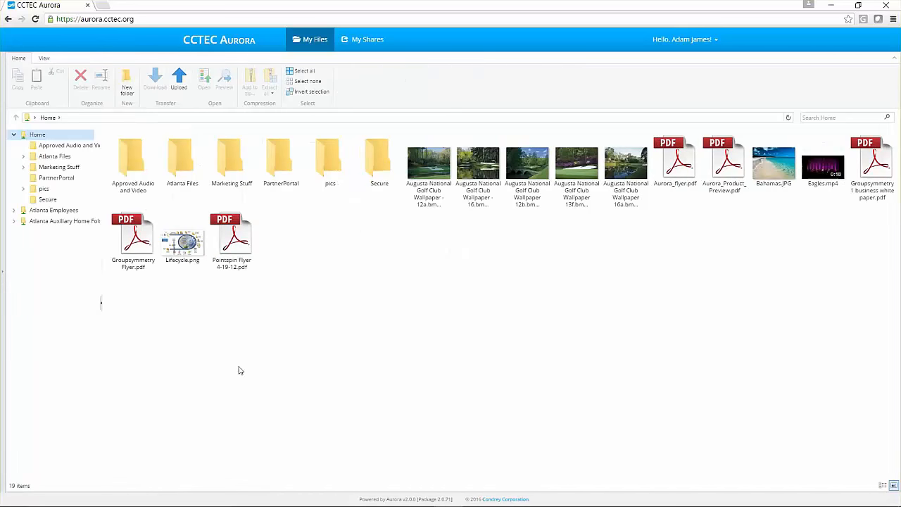
Expand the pics folder under Home and open its 100 subfolder
click(23, 189)
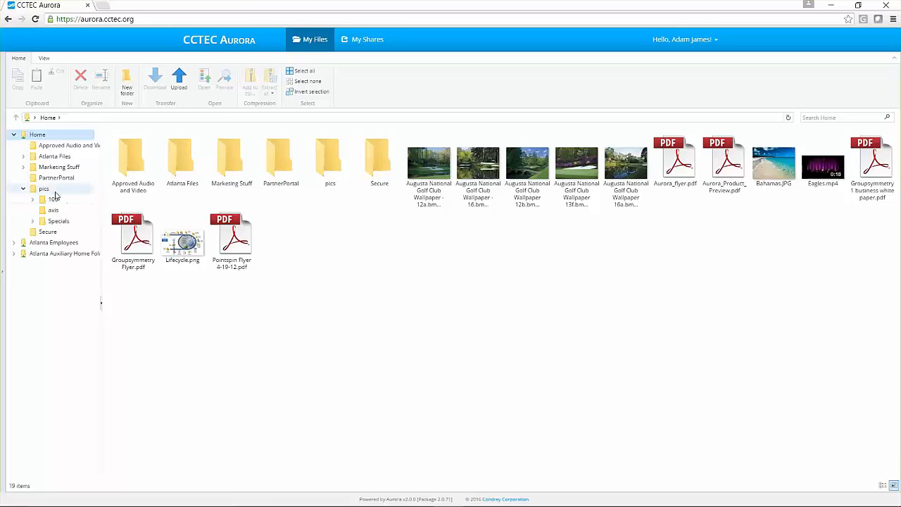
click(55, 190)
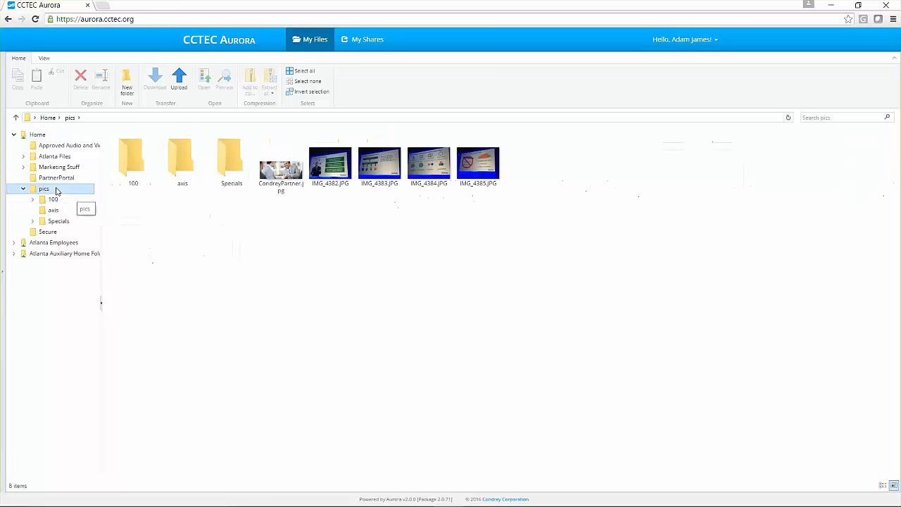
click(140, 161)
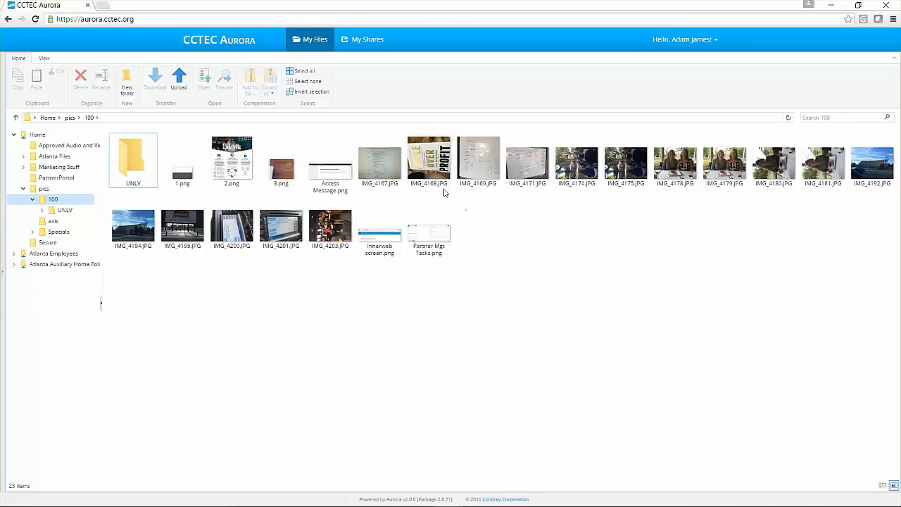
Preview IMG_4168.JPG in the image viewer, rotate it clockwise, zoom to 33%, and close the viewer
mouse_move(428, 160)
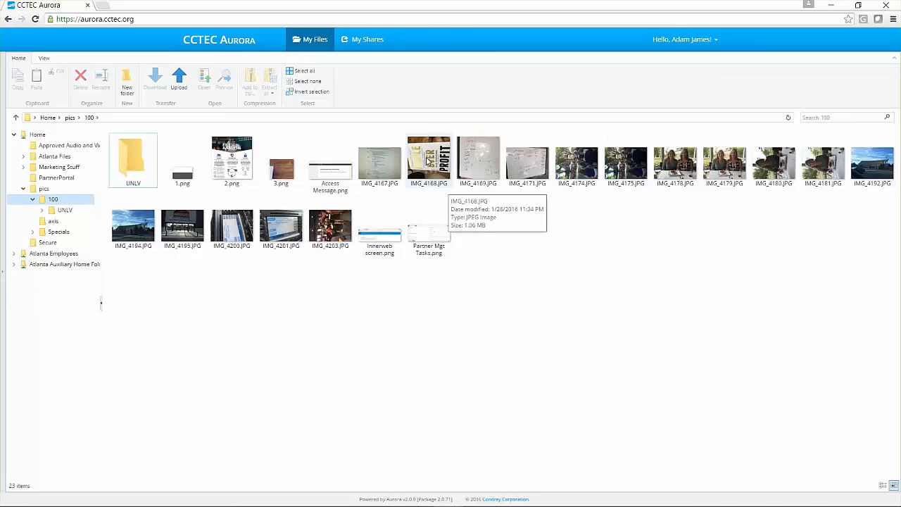
double_click(428, 161)
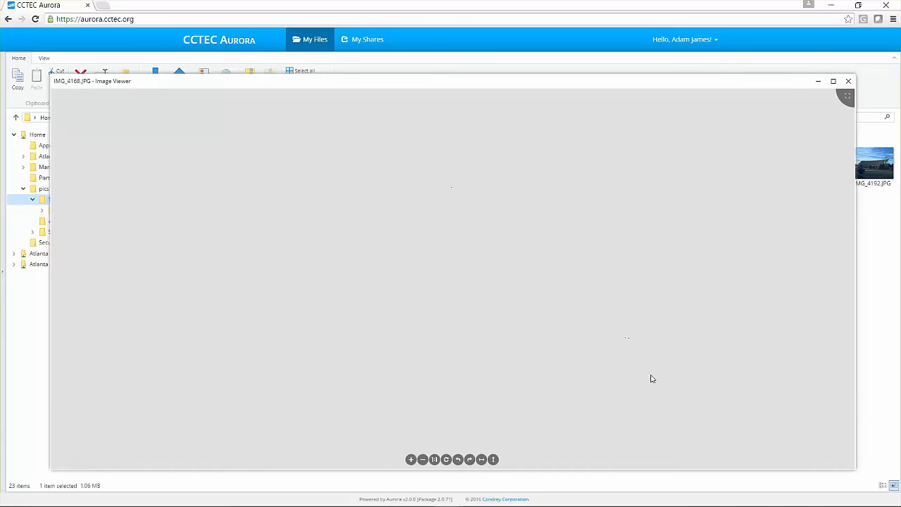
click(470, 459)
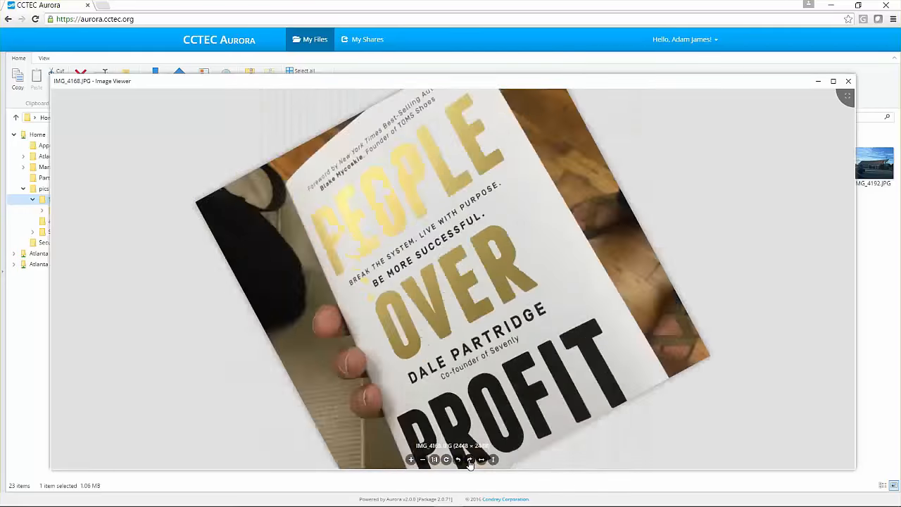
scroll(488, 356, up, 2)
scroll(487, 356, down, 1)
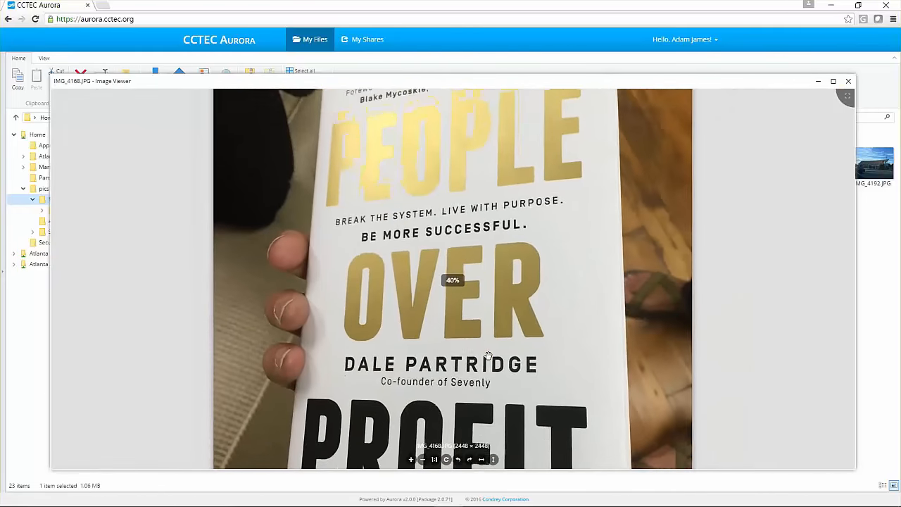
scroll(630, 319, down, 1)
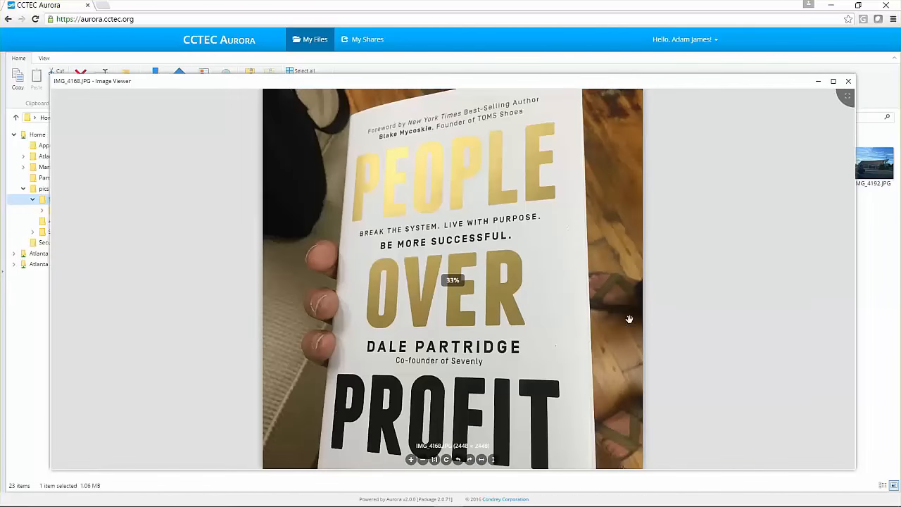
click(850, 81)
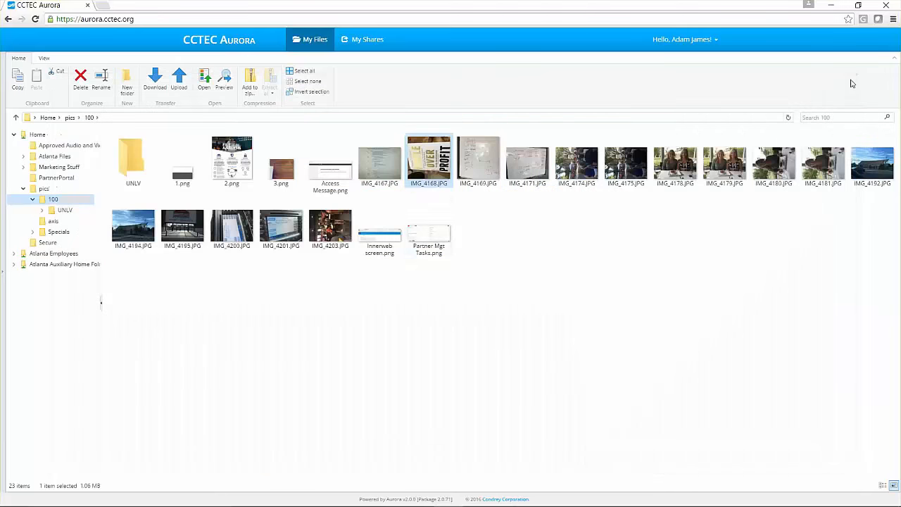
Create a new folder named Cool Stuff inside the pics folder
click(42, 190)
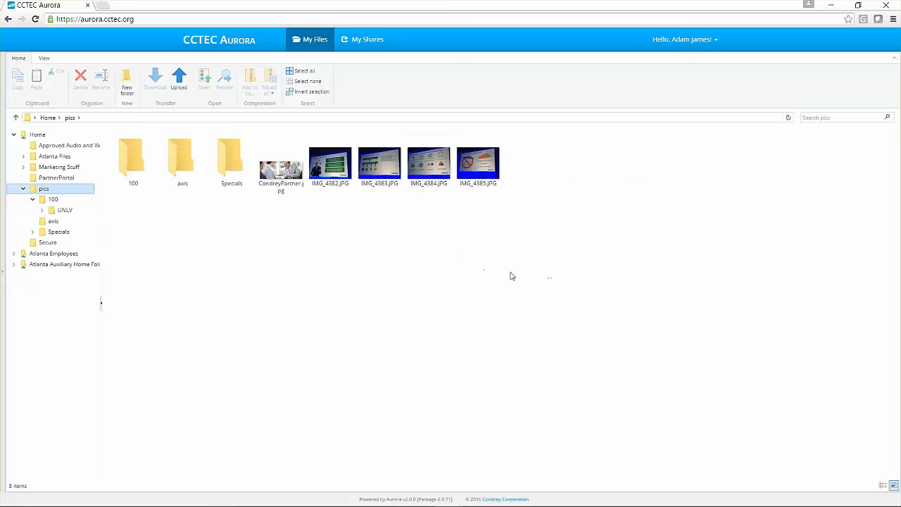
right_click(271, 245)
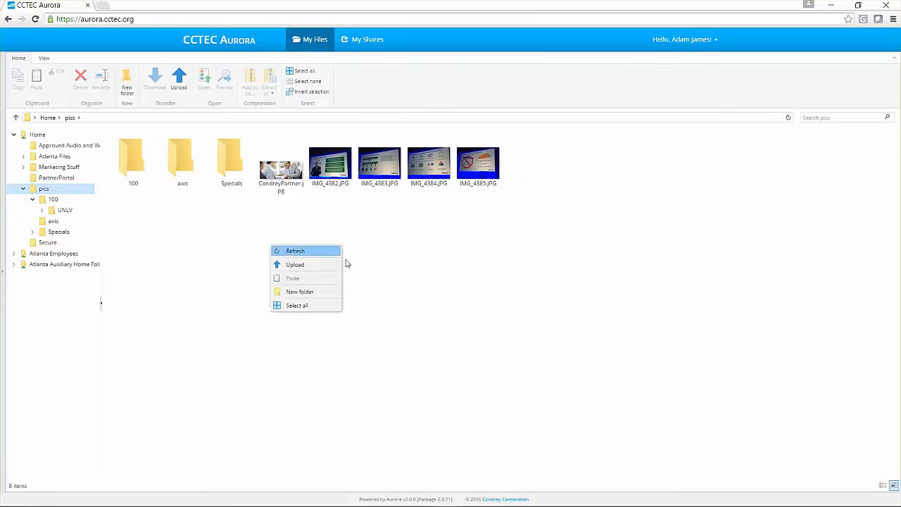
click(311, 292)
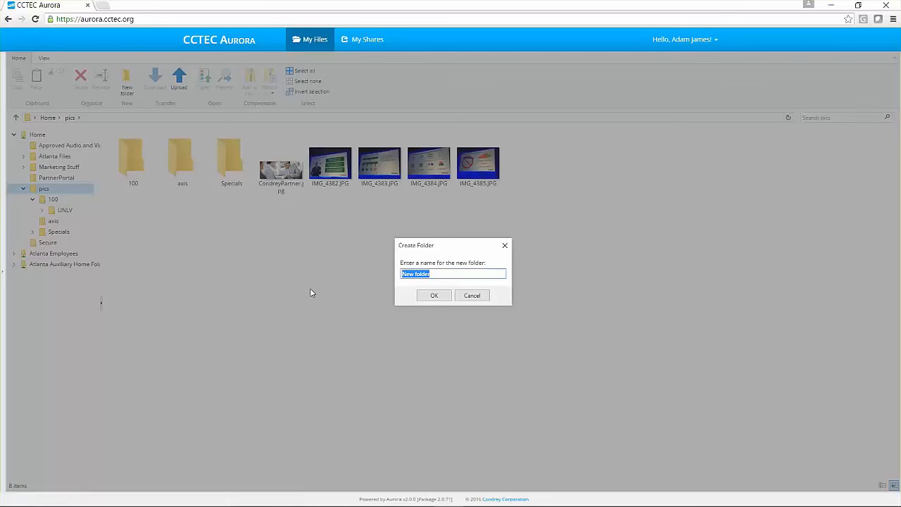
text(cool Stuff)
click(436, 298)
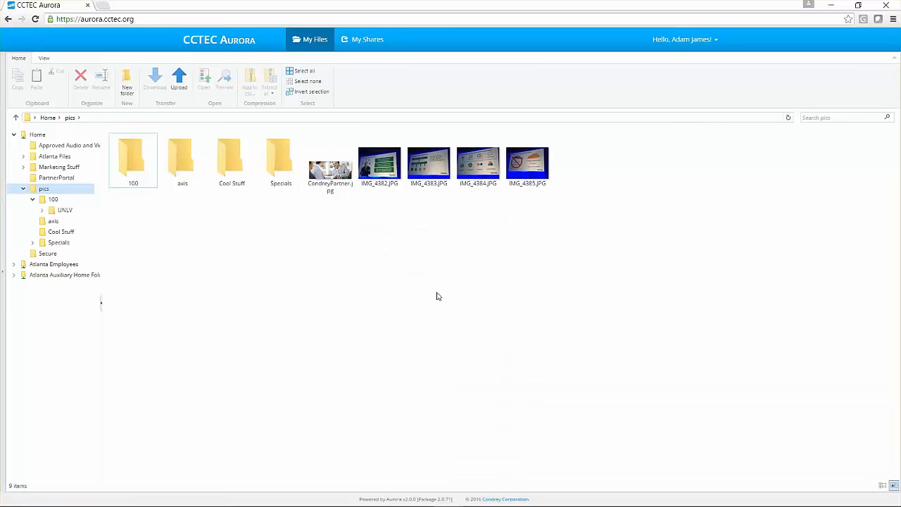
Copy CondreyPartner.jpg and IMG_4382.JPG through IMG_4385.JPG from pics into Cool Stuff, and preview the pasted CondreyPartner.jpg
drag(595, 246, 332, 165)
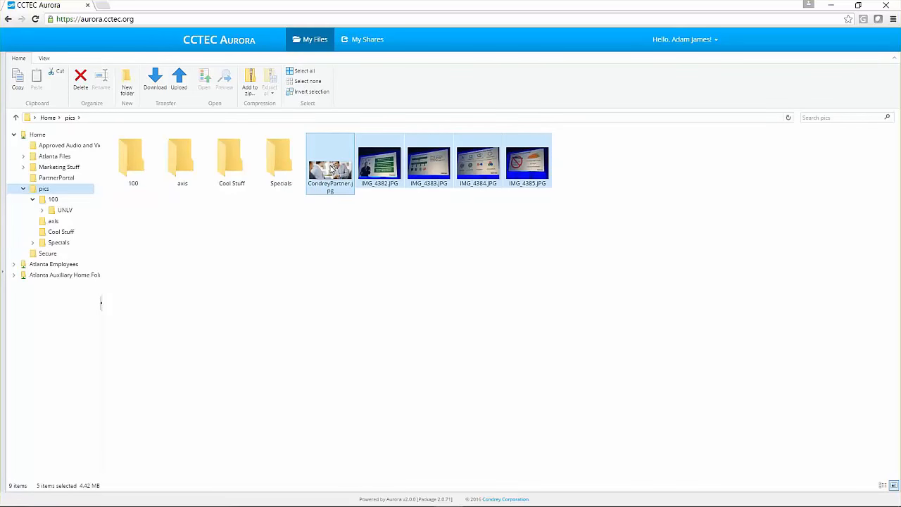
right_click(333, 165)
click(369, 199)
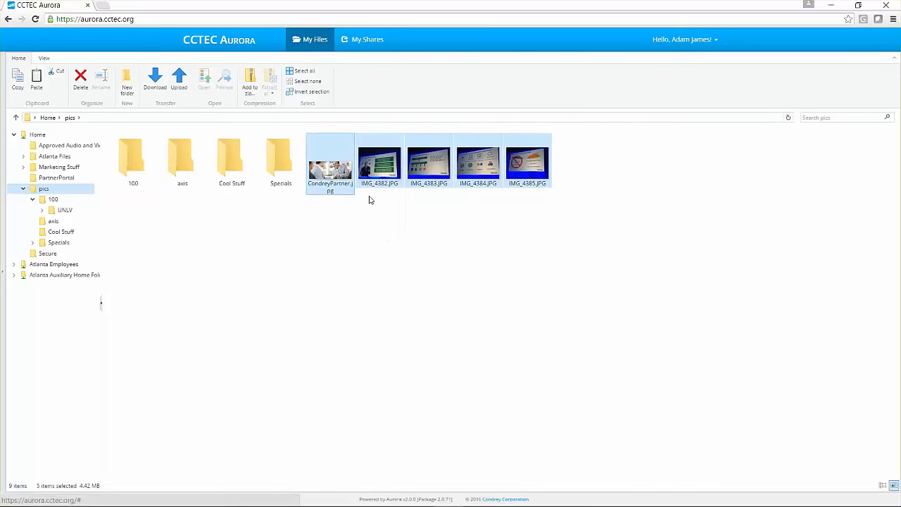
double_click(242, 176)
right_click(332, 278)
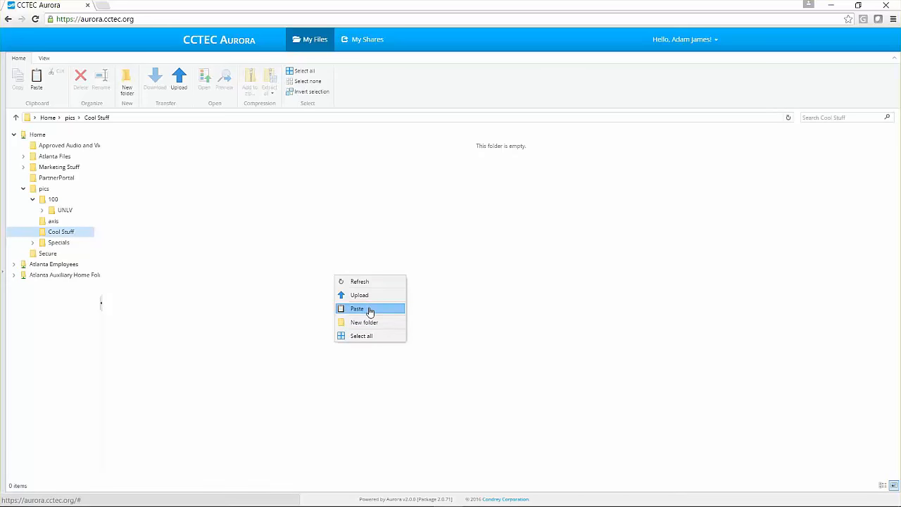
click(369, 310)
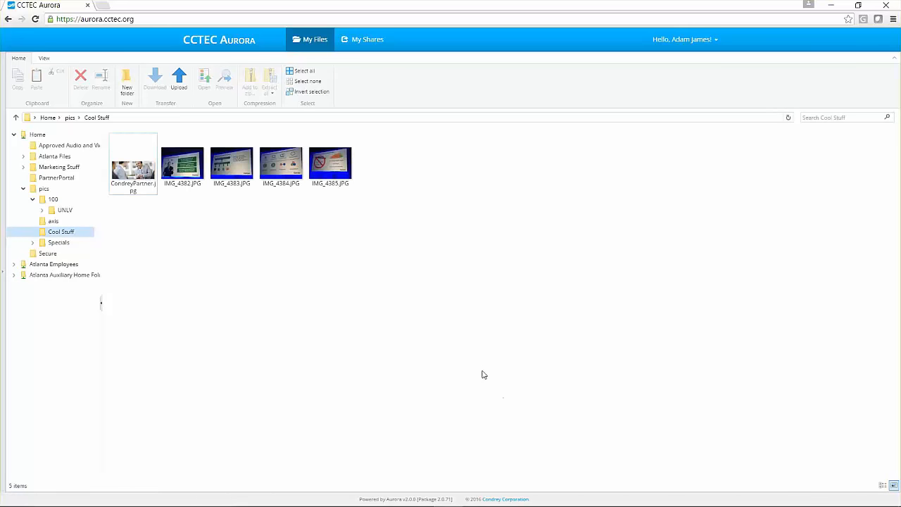
double_click(144, 164)
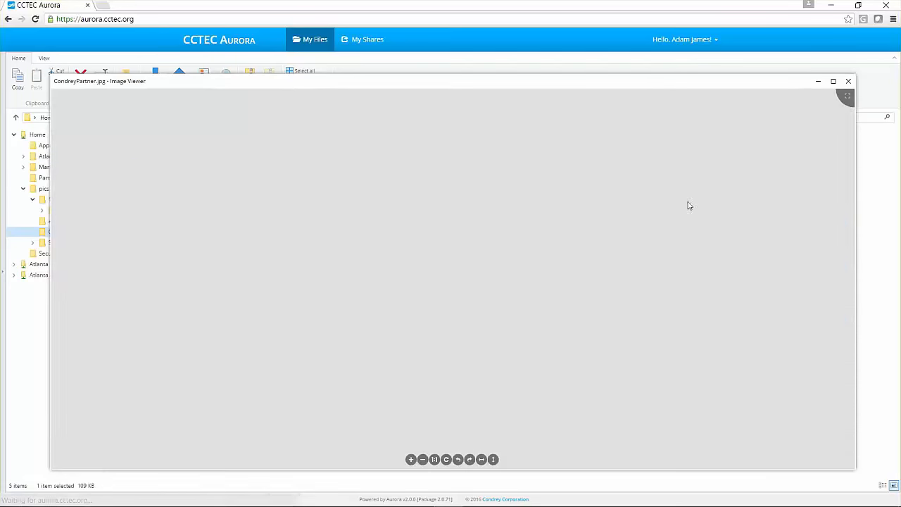
click(848, 83)
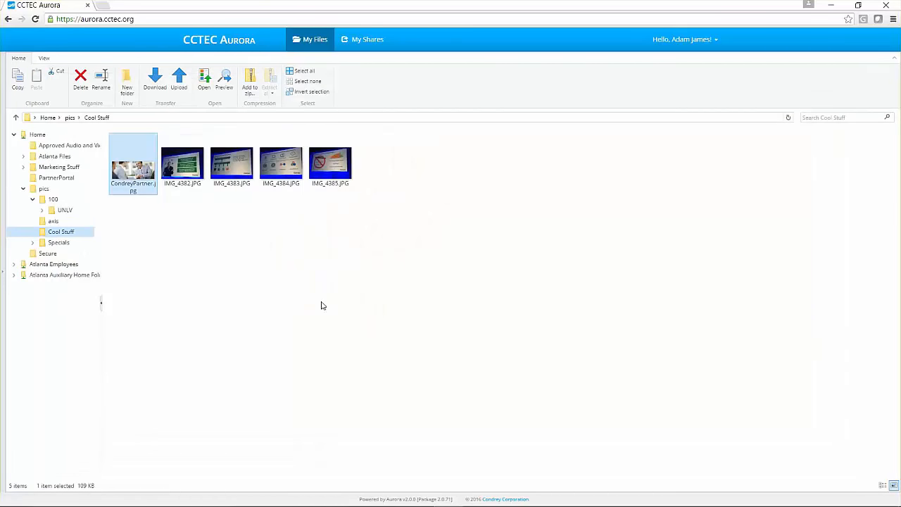
Start a file upload to Cool Stuff, restore the browser to a smaller window, and switch to File Explorer showing the 1x folder
right_click(321, 304)
click(370, 322)
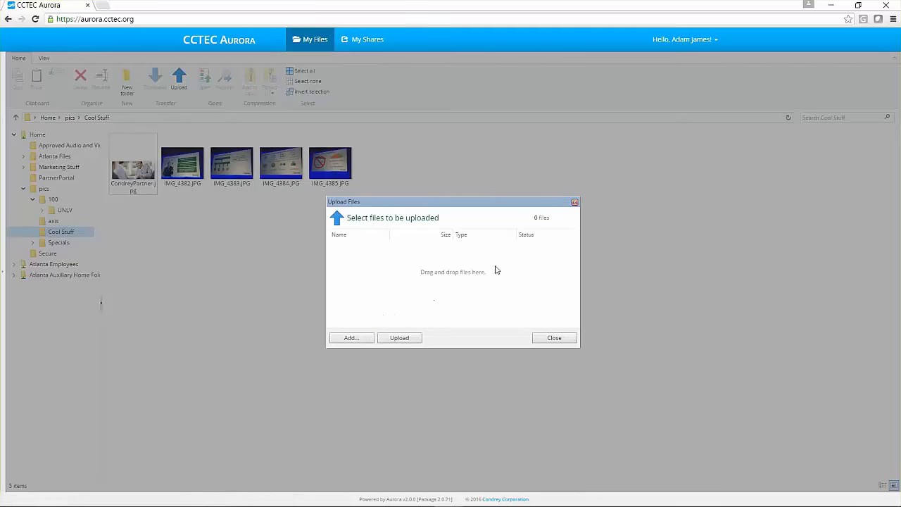
double_click(426, 5)
click(284, 31)
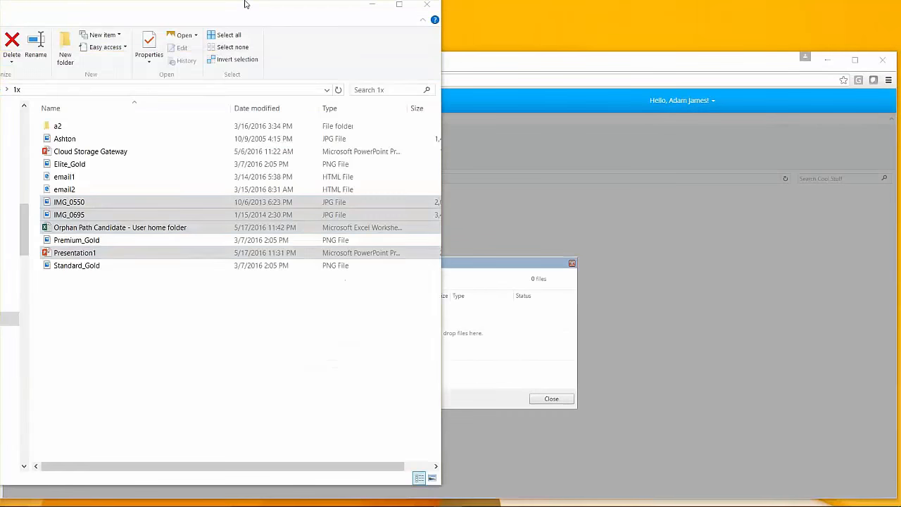
Open Presentation1 from the 1x folder in PowerPoint, look at slides 2 and 3, and close it
click(162, 337)
double_click(92, 253)
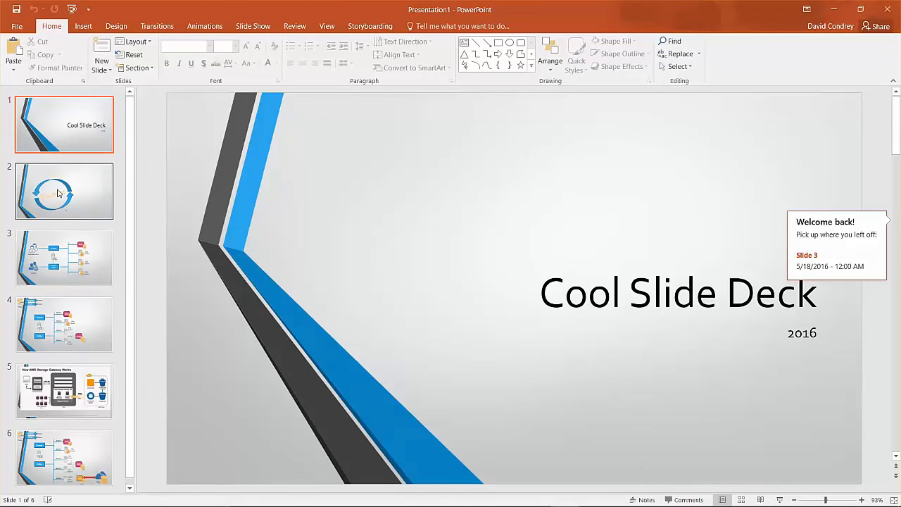
click(59, 193)
click(70, 248)
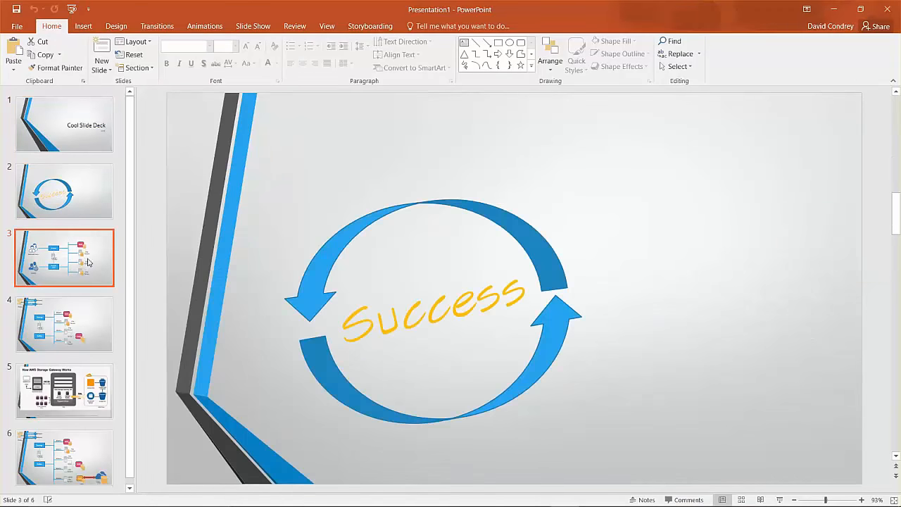
click(888, 10)
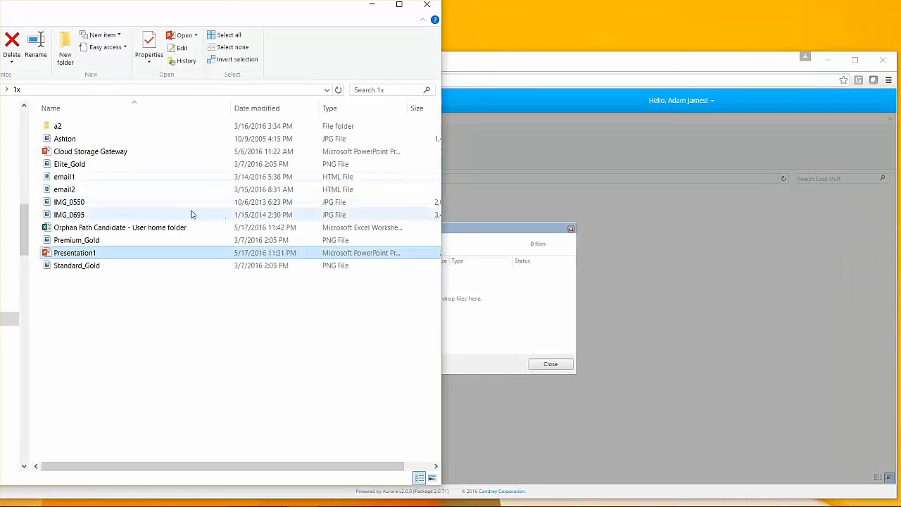
Upload IMG_0550, IMG_0695, Orphan Path Candidate - User home folder, and Presentation1 from the 1x folder to Cool Stuff
click(136, 203)
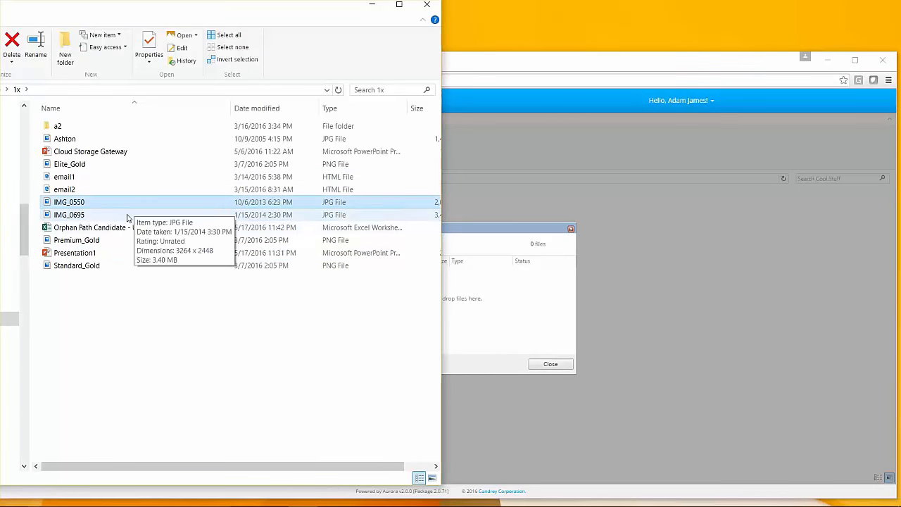
ctrl+click(128, 217)
ctrl+click(121, 228)
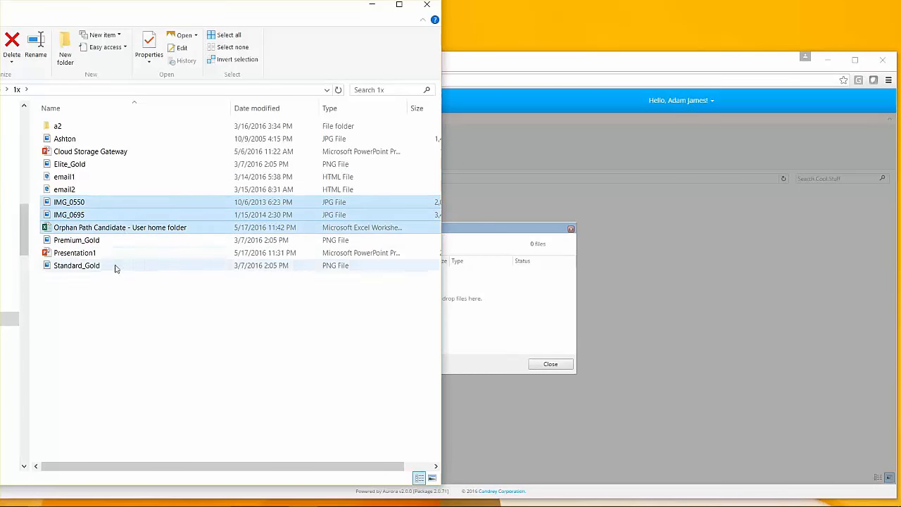
ctrl+click(125, 253)
drag(125, 252, 501, 310)
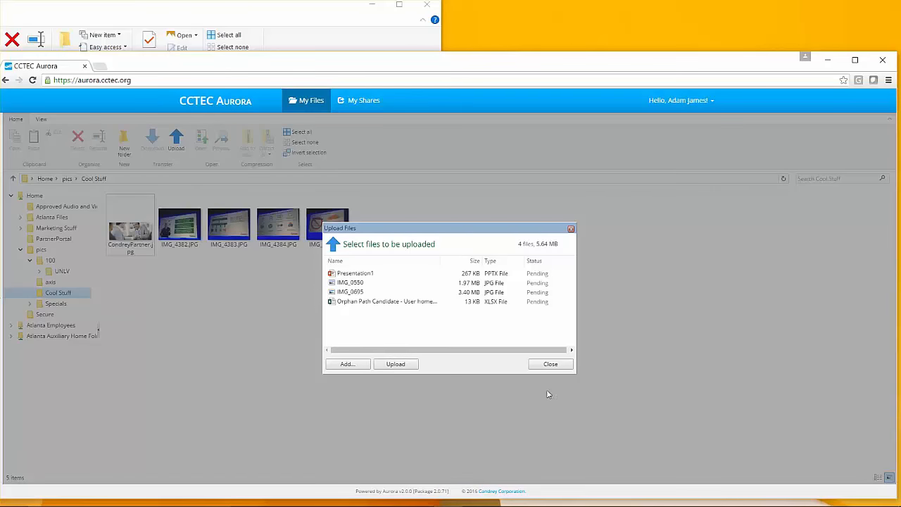
click(415, 367)
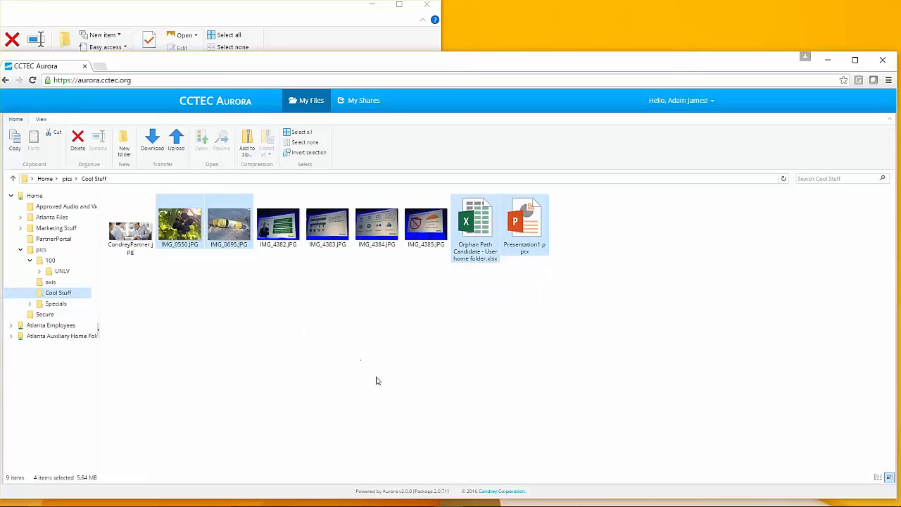
Preview the uploaded IMG_0550.JPG and IMG_0695.JPG in the image viewer, closing each one
double_click(177, 227)
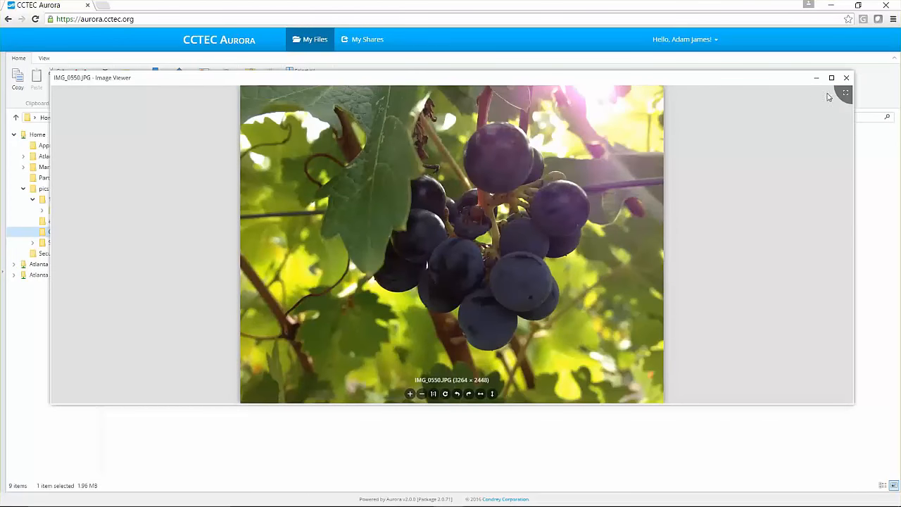
click(847, 77)
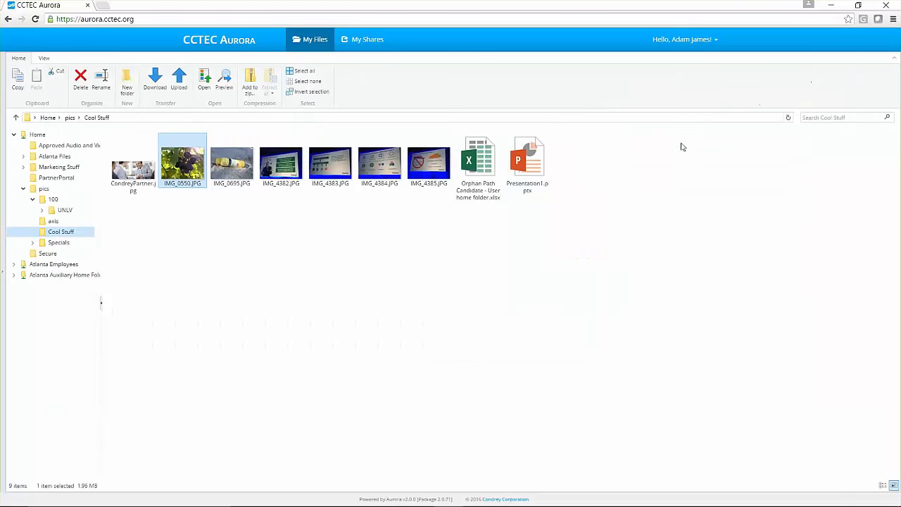
double_click(235, 163)
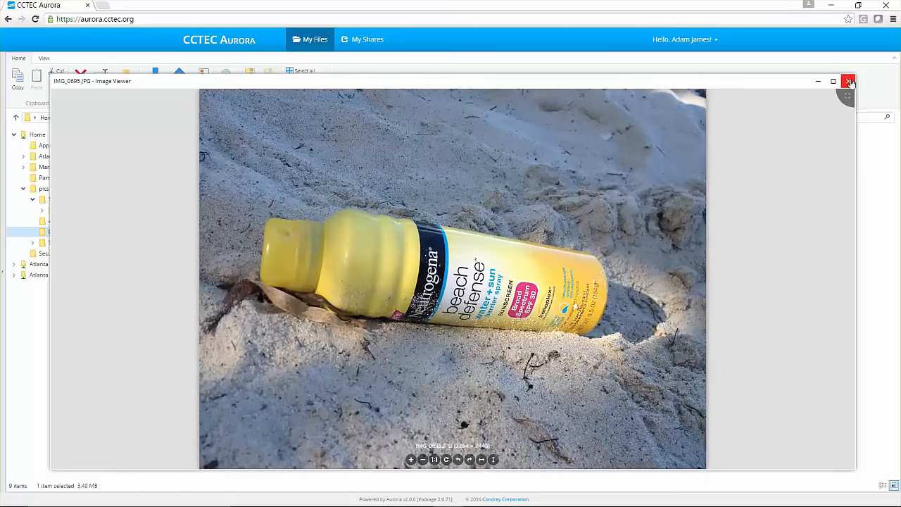
click(849, 81)
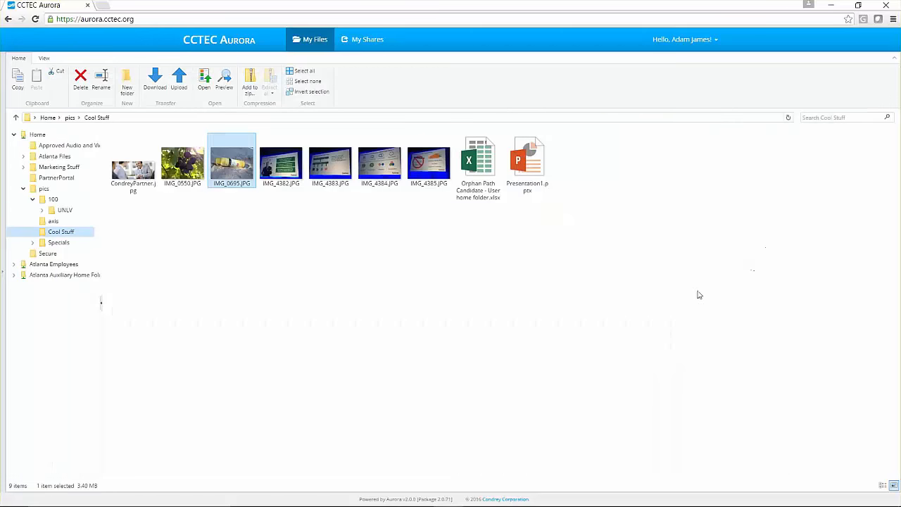
Preview Presentation1.pptx in the document viewer, look through to slide 3, and close it
double_click(529, 164)
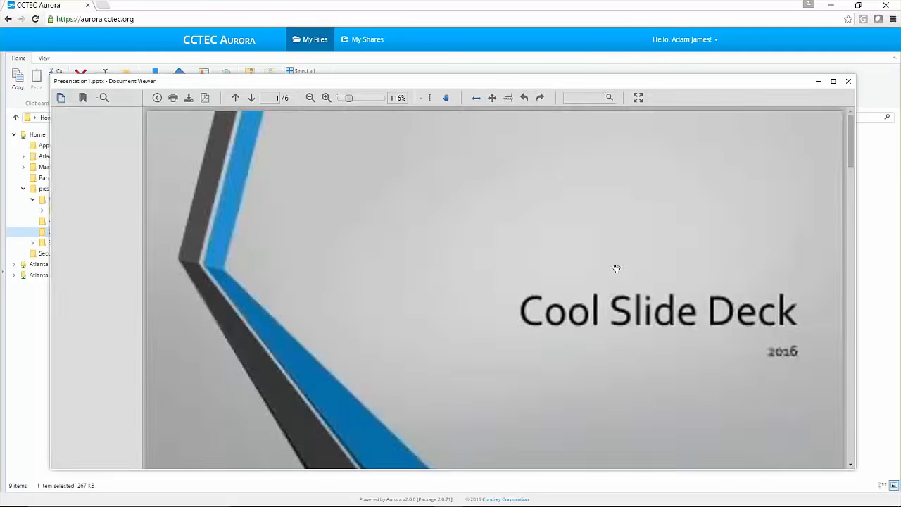
scroll(218, 264, down, 3)
scroll(219, 271, down, 10)
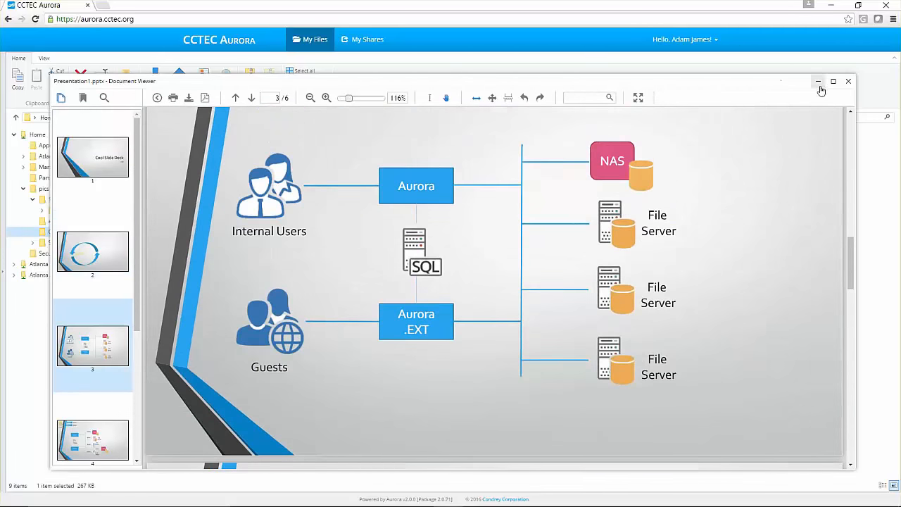
click(848, 81)
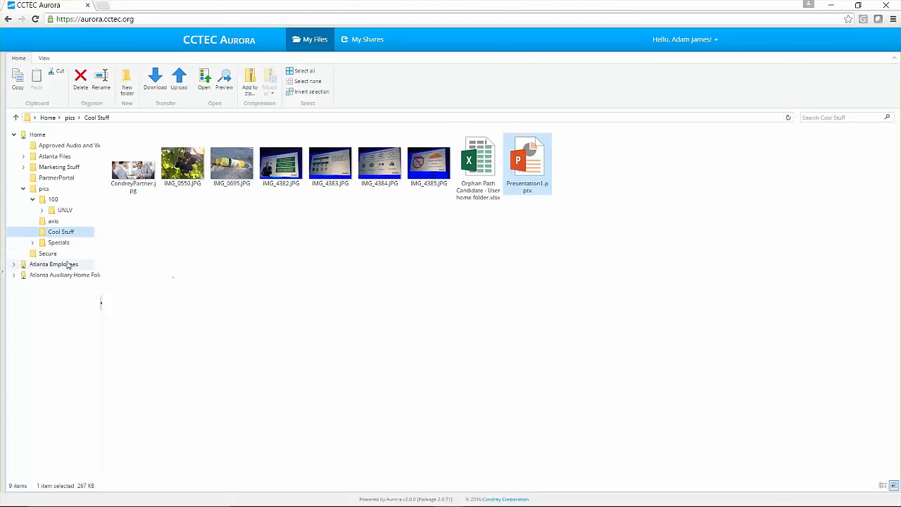
Play Ocean.mp4 from the Approved Audio and Video folder in the media player, then close the player
click(66, 146)
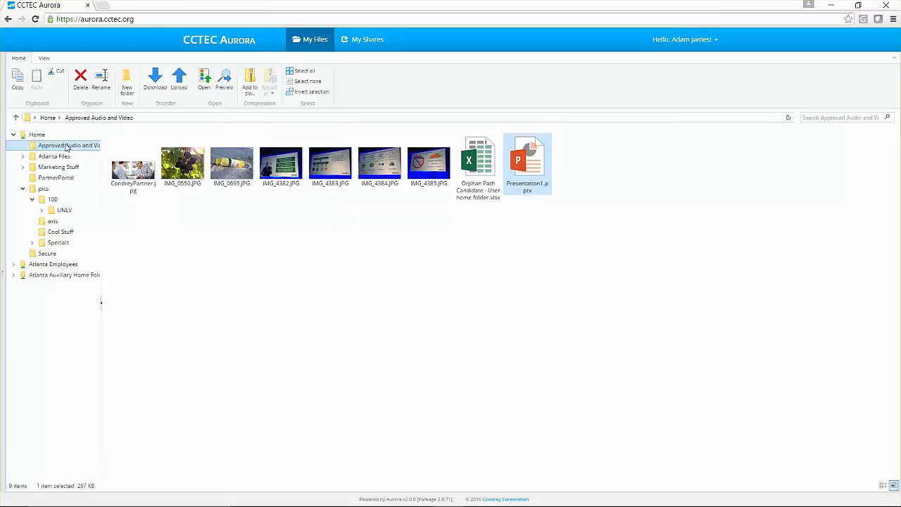
double_click(384, 169)
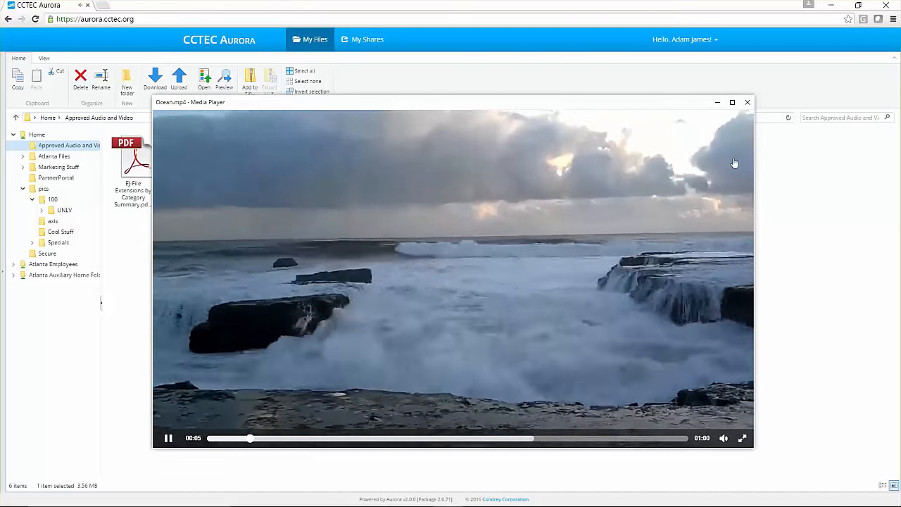
click(748, 103)
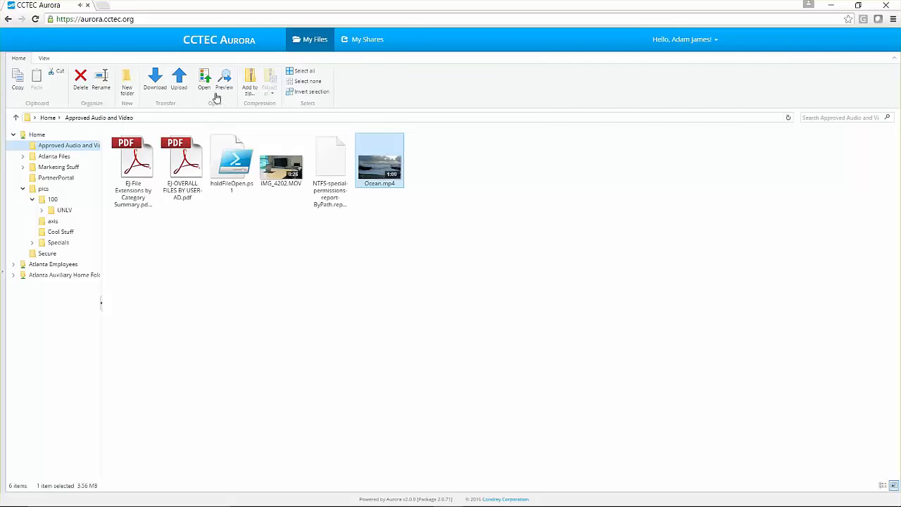
Show the folder's files as extra large icons, details and small icons, ending on the large icons layout
click(43, 58)
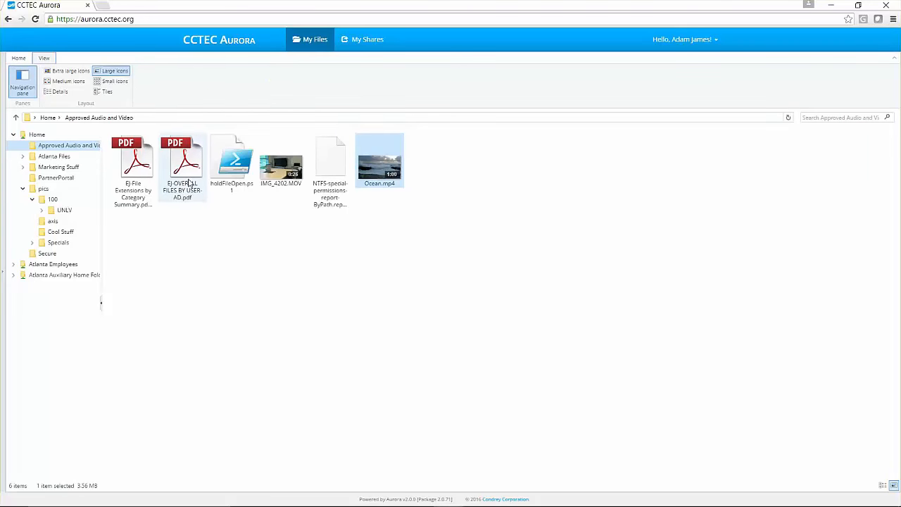
click(65, 73)
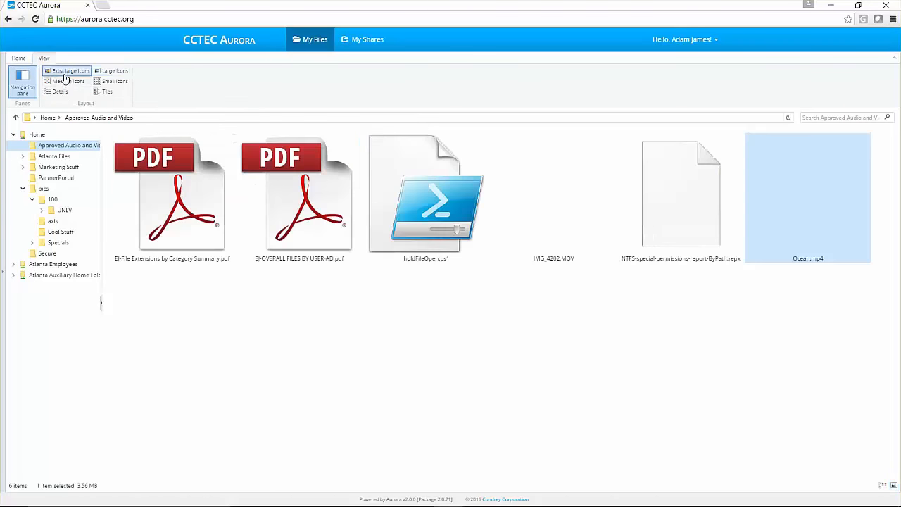
click(63, 93)
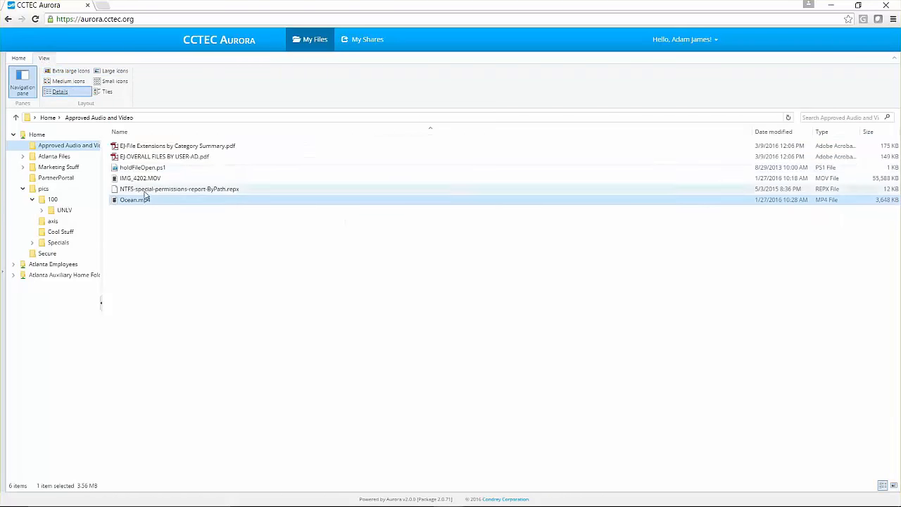
click(109, 81)
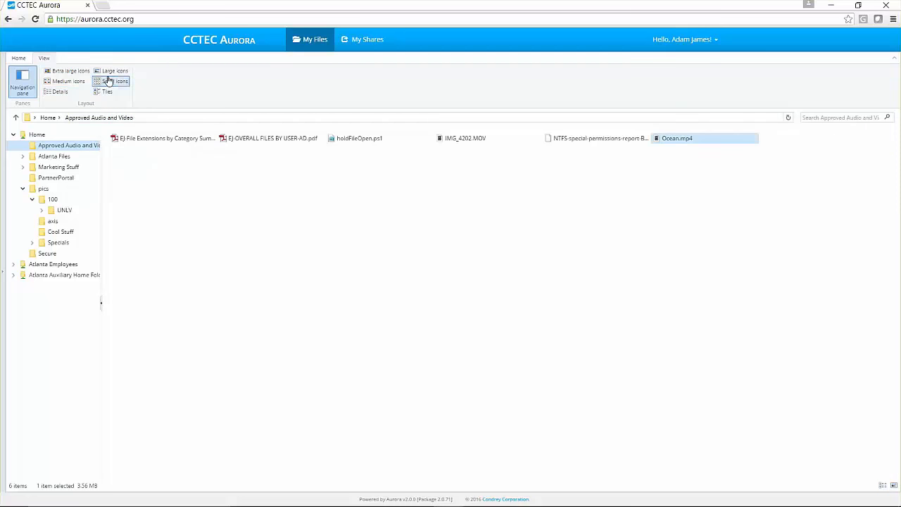
click(111, 71)
Preview EJ-OVERALL FILES BY USER-AD.pdf in the document viewer and close it
click(188, 166)
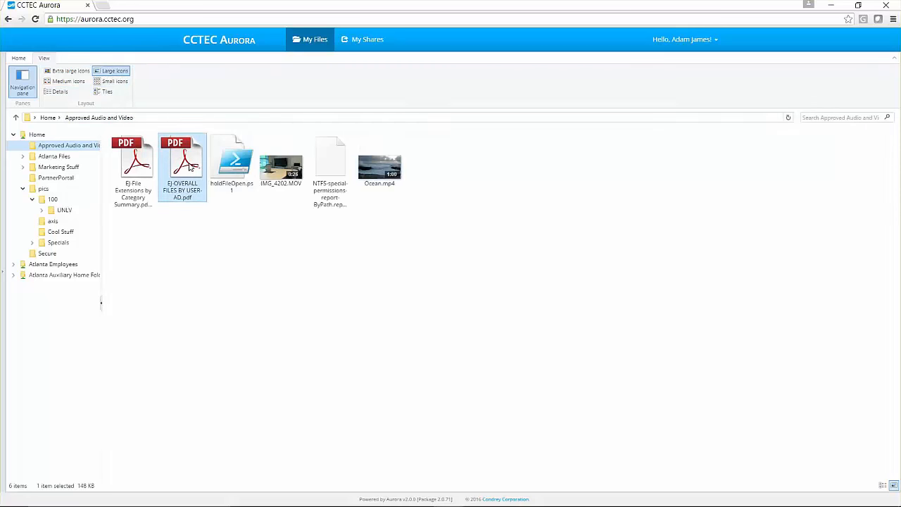
double_click(188, 167)
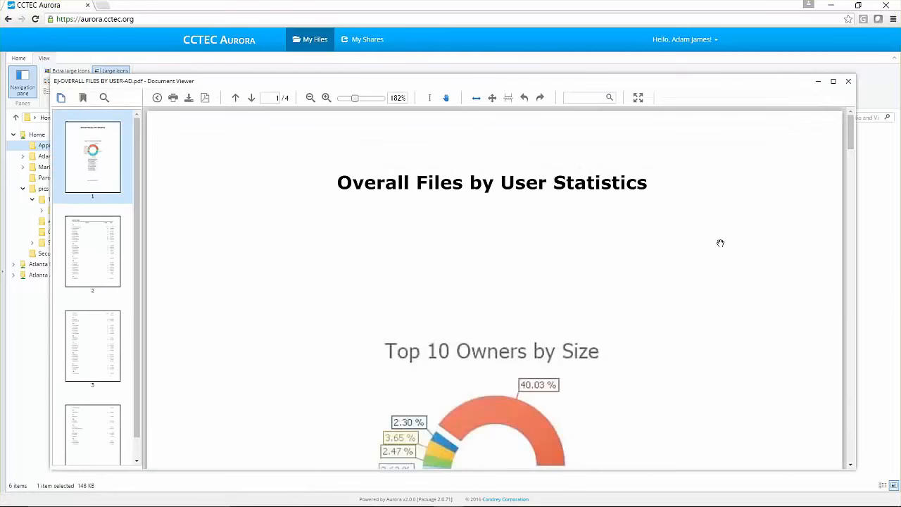
click(850, 83)
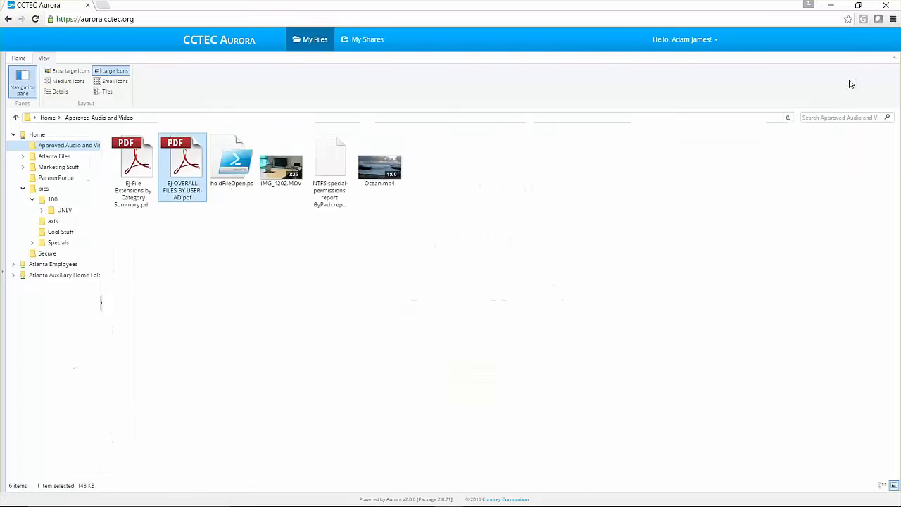
Browse Atlanta Employees to the signed-in user's folder and open the folder inside its zip archive
click(13, 264)
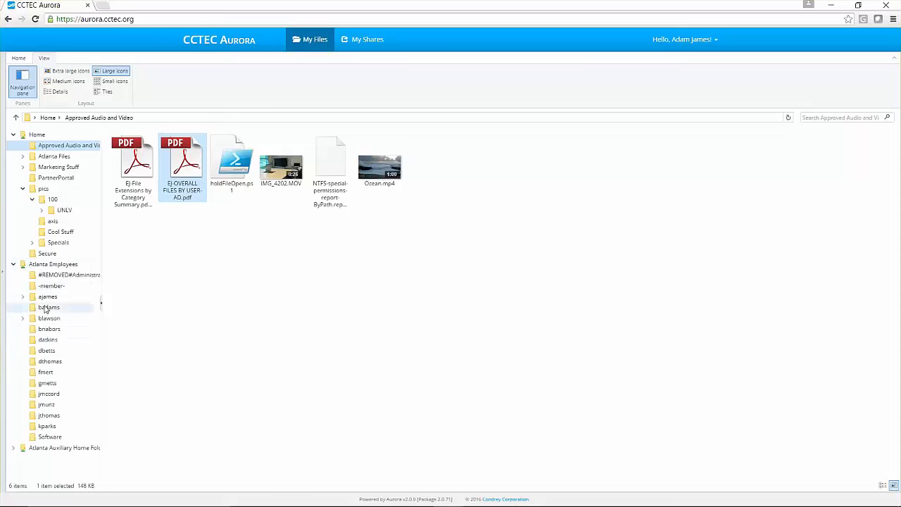
click(45, 297)
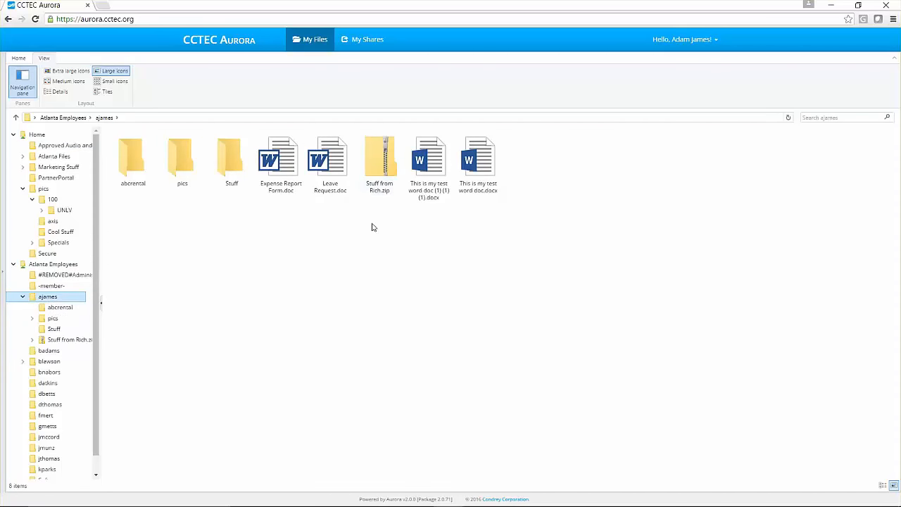
double_click(382, 168)
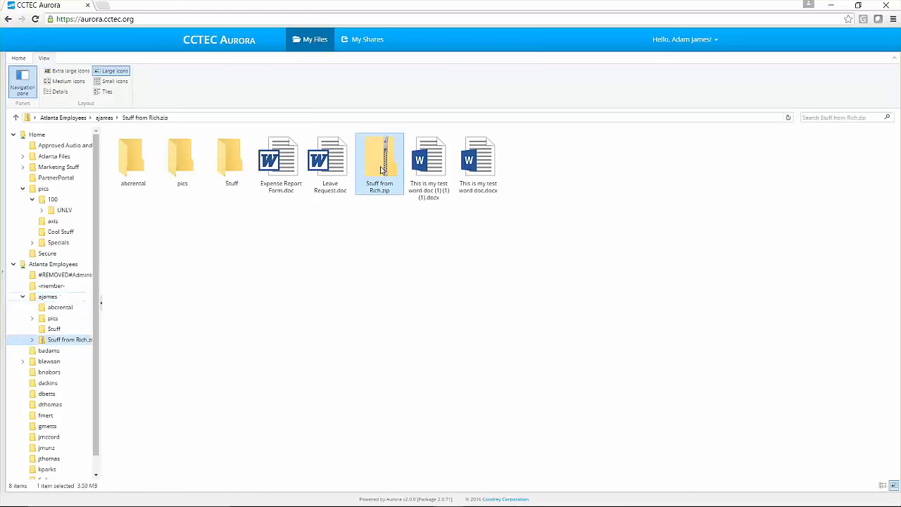
double_click(125, 166)
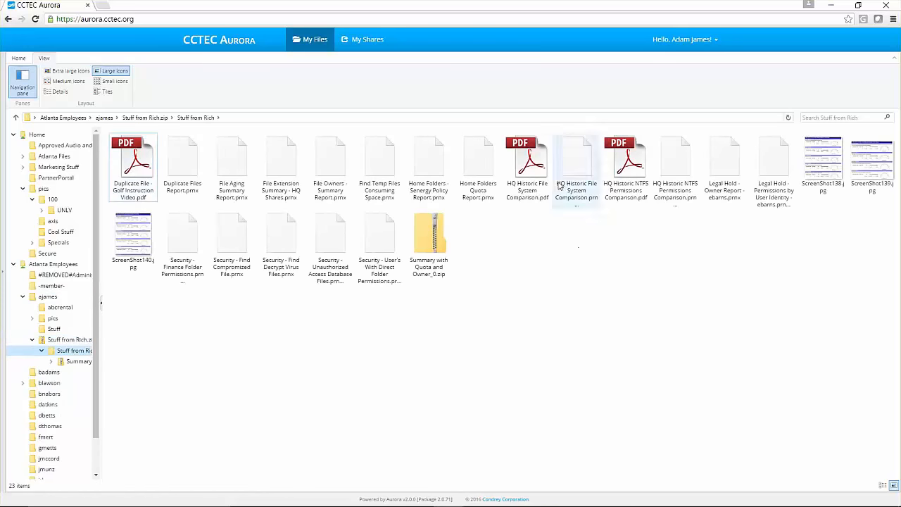
Preview HQ Historic File System Comparison.pdf from inside the archive, look over its first two pages, and close it
double_click(527, 163)
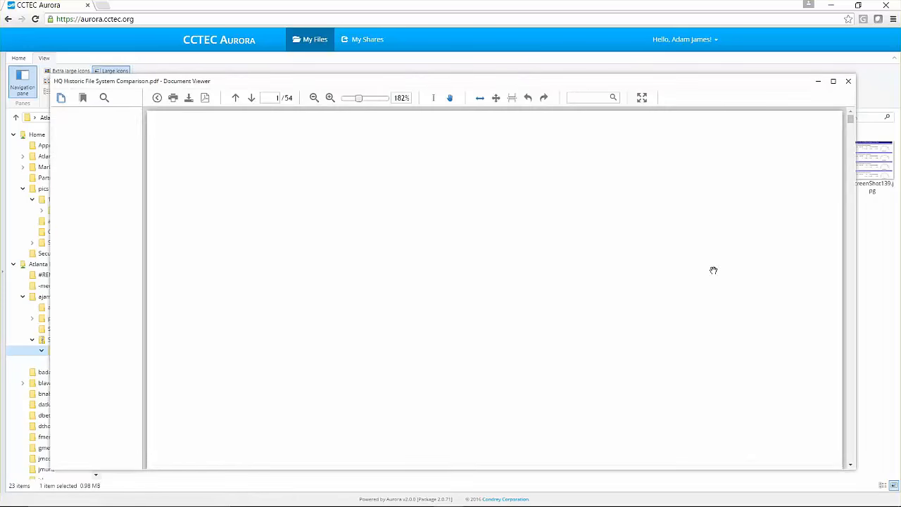
scroll(754, 249, down, 5)
scroll(754, 250, down, 5)
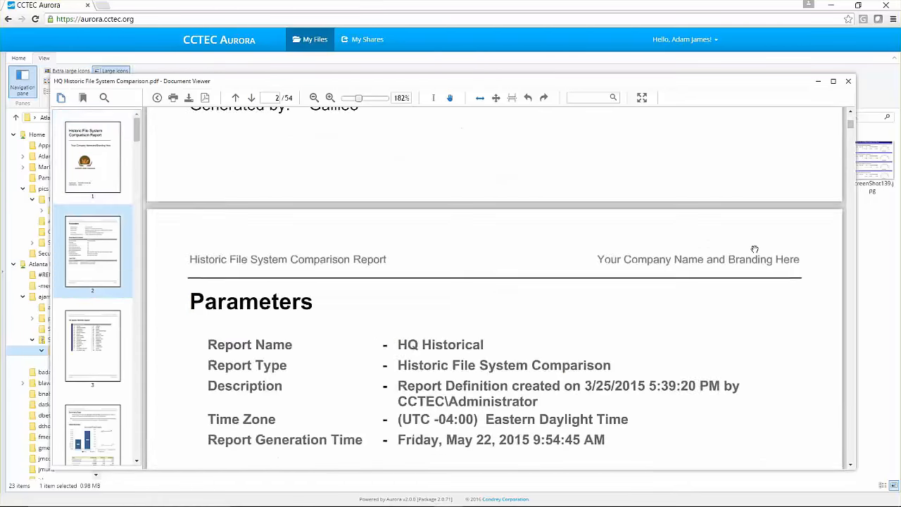
scroll(754, 250, up, 8)
click(849, 83)
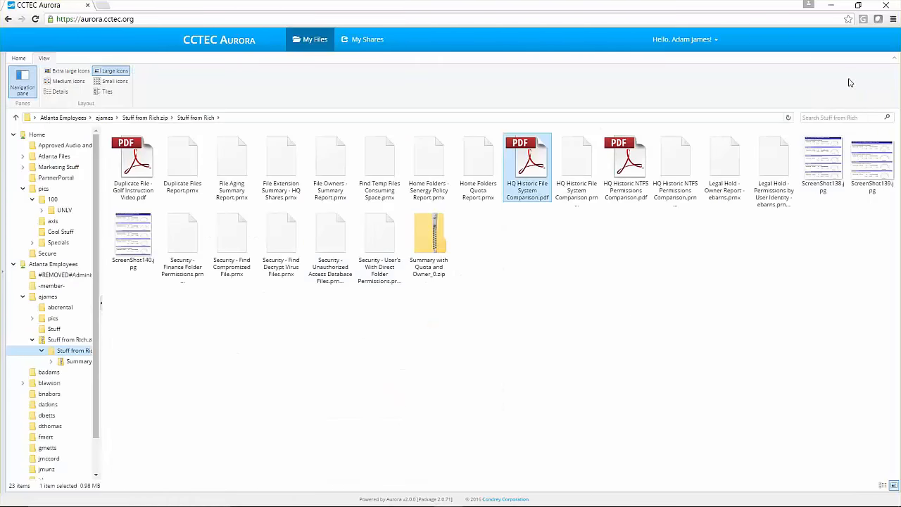